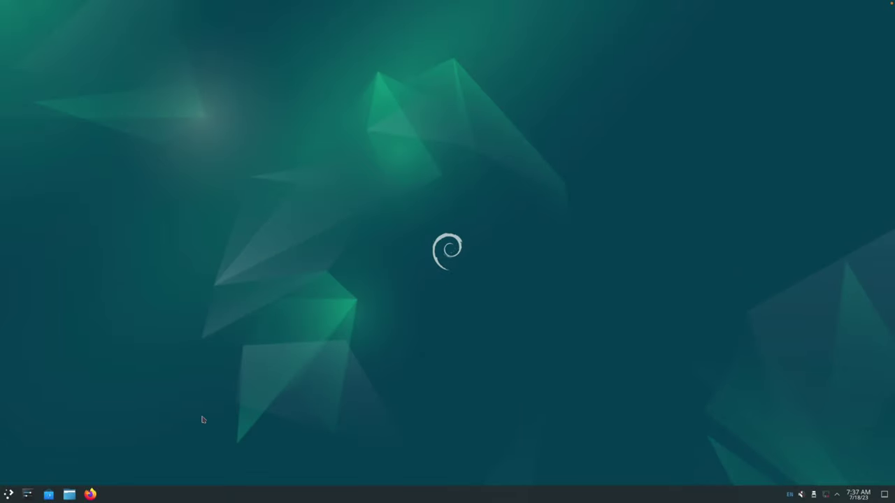
# - Open the KDE application launcher from the left end of the taskbar
pyautogui.click(9, 495)
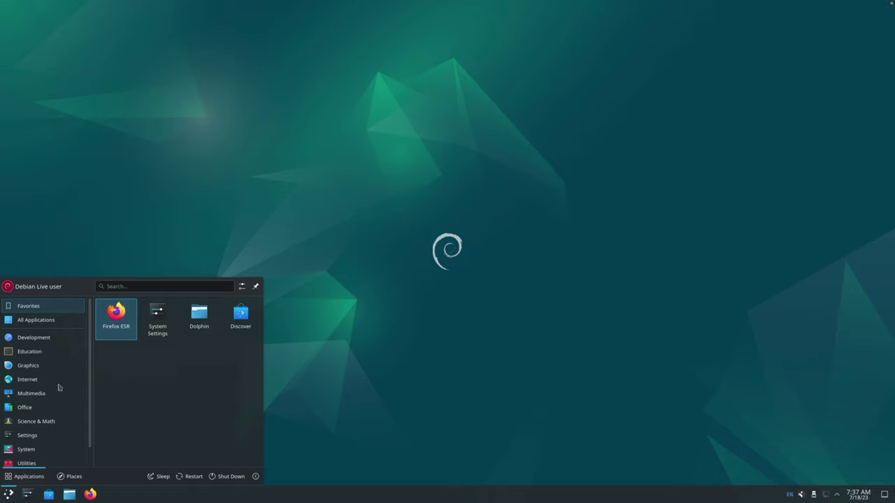
# - Scroll the alphabetical list of installed apps, dismiss the launcher, and start System Settings
pyautogui.scroll(-1, 77, 371)
pyautogui.scroll(1, 77, 371)
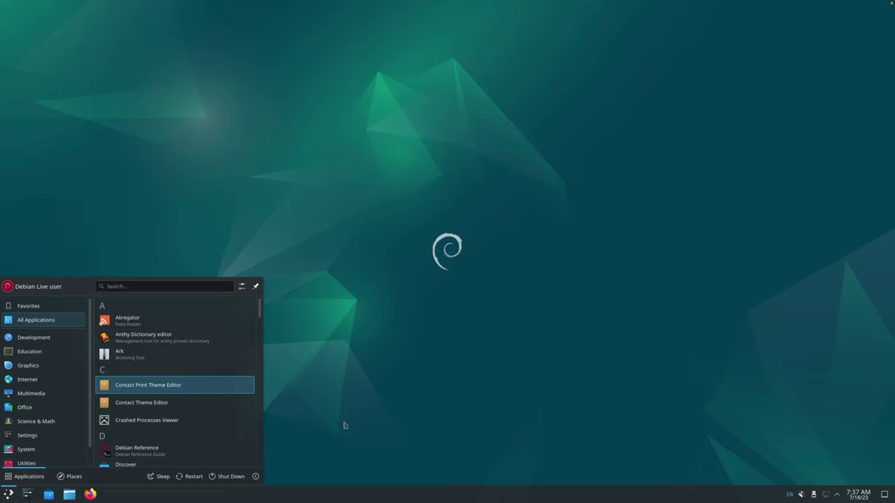
pyautogui.click(401, 402)
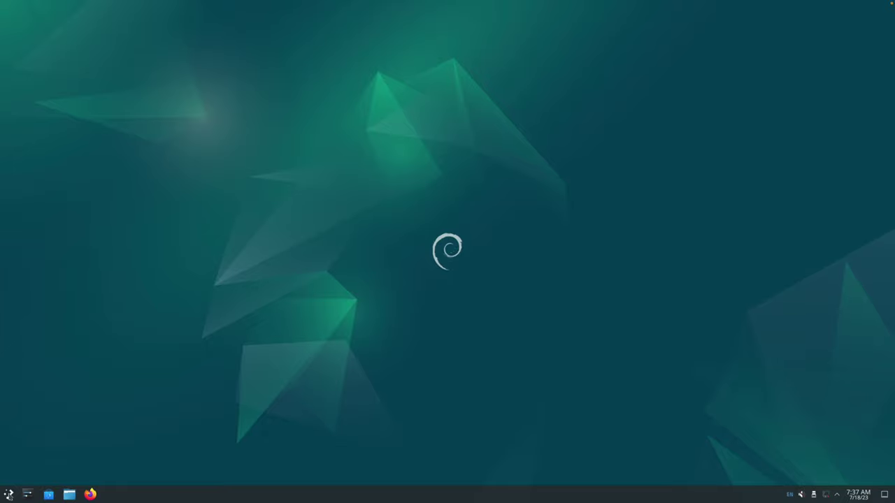
pyautogui.click(27, 496)
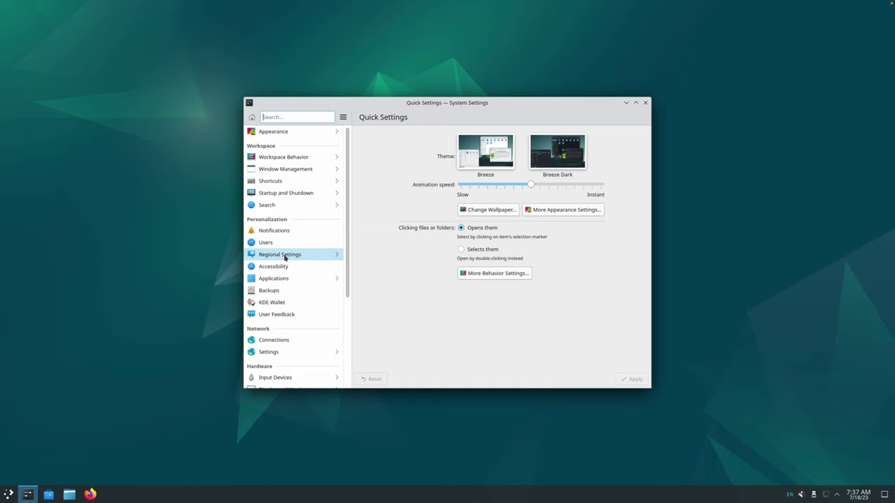
# - Scroll the Quick Settings page to review its theme, animation speed and click-behaviour options
pyautogui.scroll(-3, 283, 257)
pyautogui.scroll(-2, 284, 257)
pyautogui.scroll(4, 284, 259)
pyautogui.scroll(1, 284, 259)
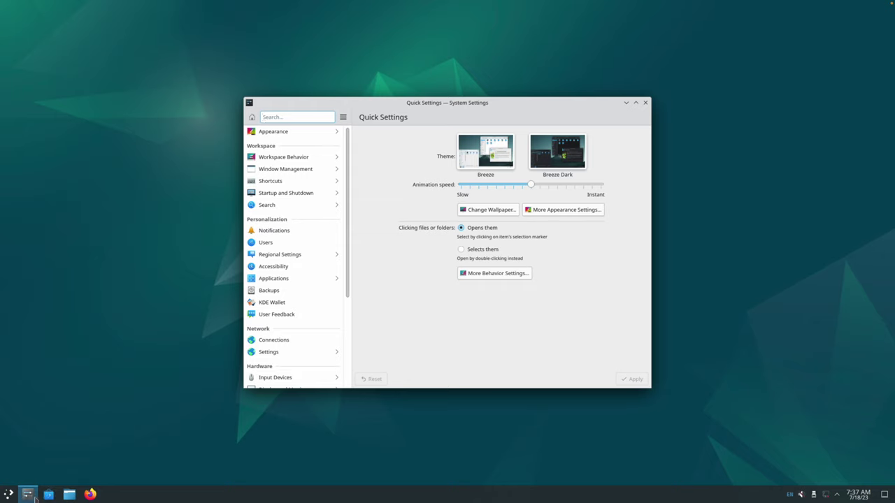
# - Launch Discover, dismiss its offline error, maximize it, and open the Graphics category
pyautogui.click(207, 291)
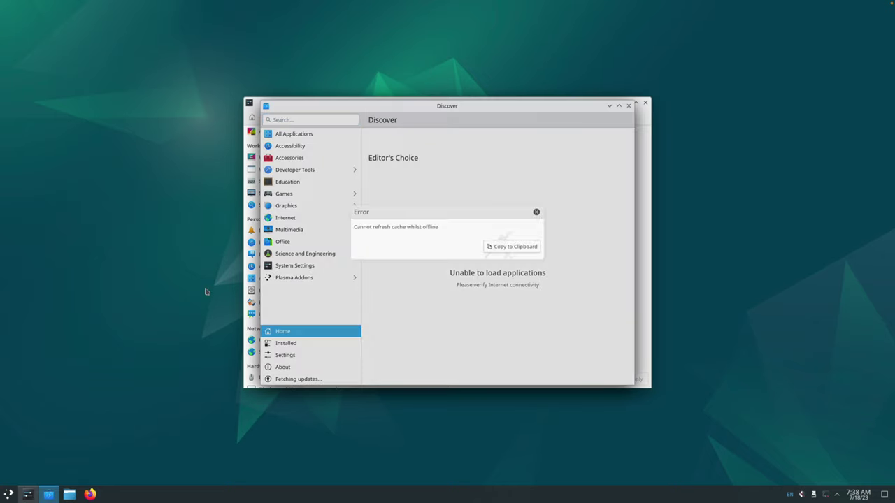
pyautogui.click(535, 205)
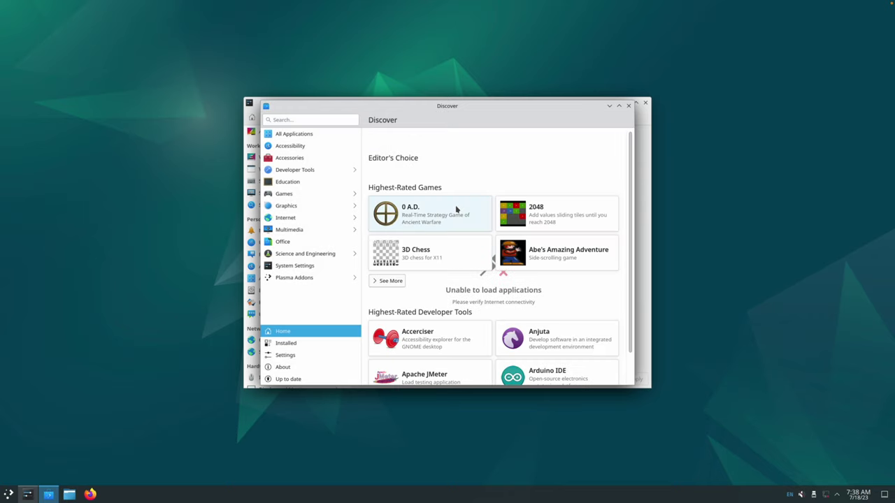
pyautogui.click(618, 106)
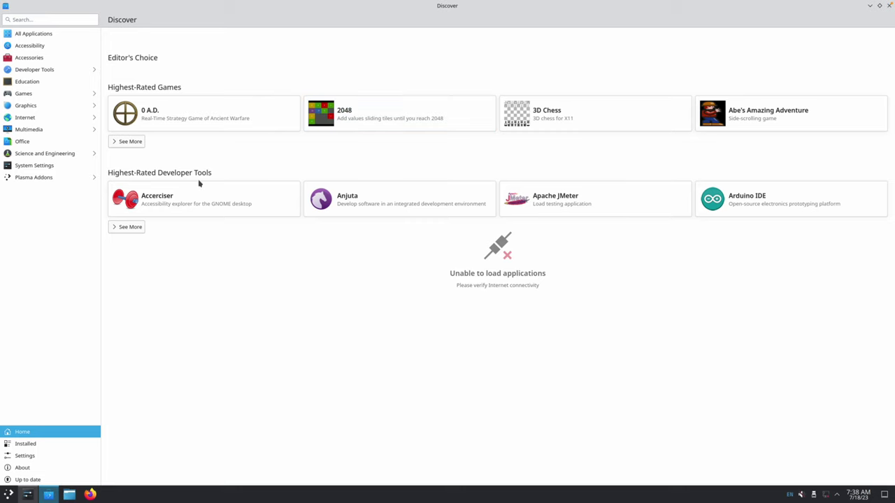
pyautogui.click(44, 105)
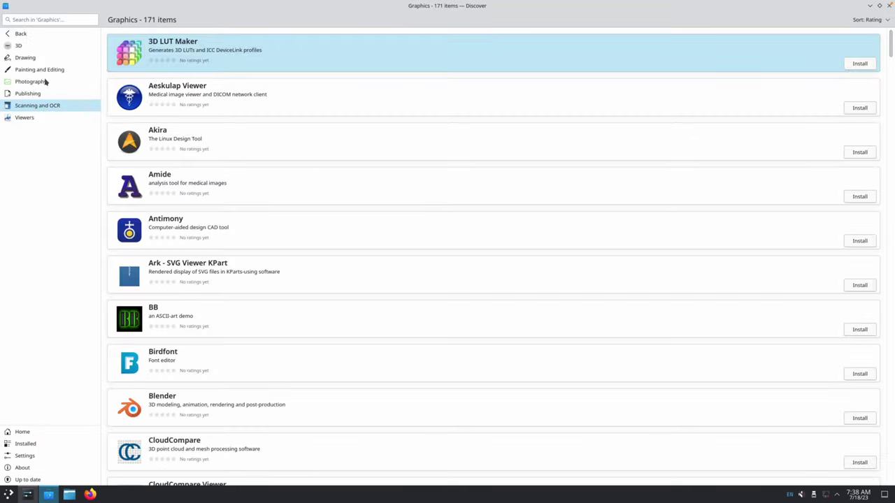
# - Scroll through Discover's Painting and Editing apps, then close Discover and System Settings
pyautogui.click(40, 72)
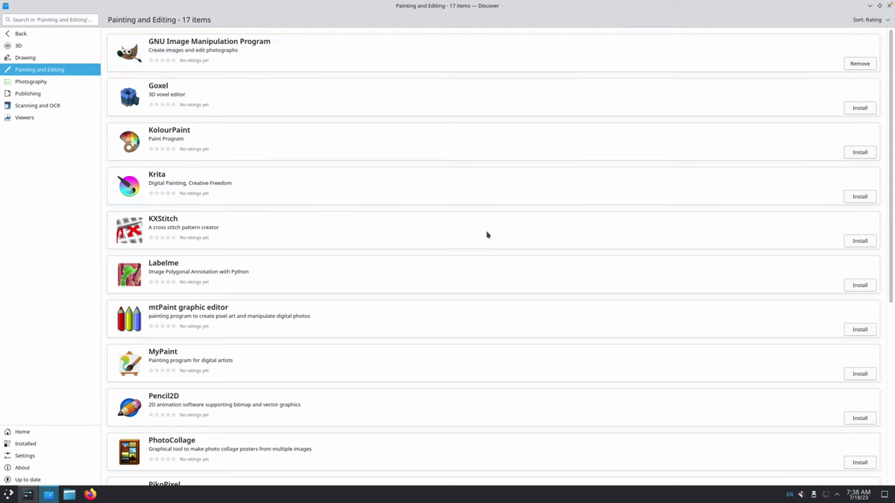
pyautogui.scroll(-1, 487, 235)
pyautogui.scroll(-5, 487, 234)
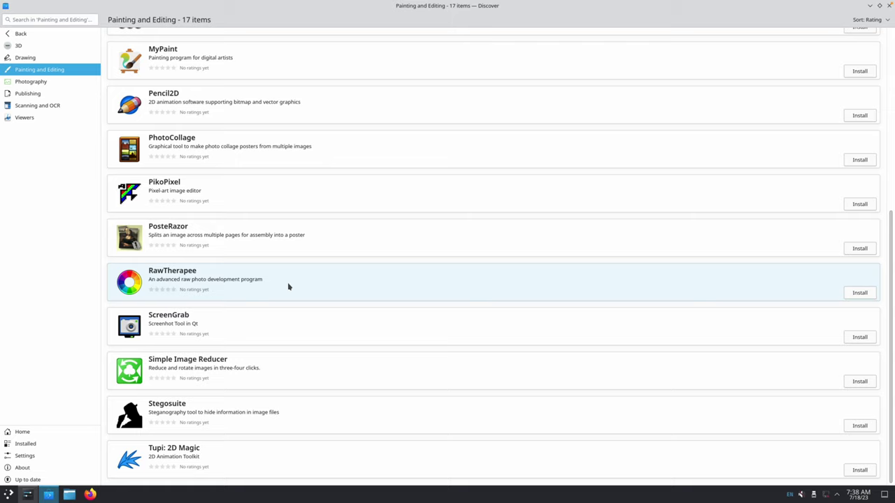
pyautogui.click(889, 6)
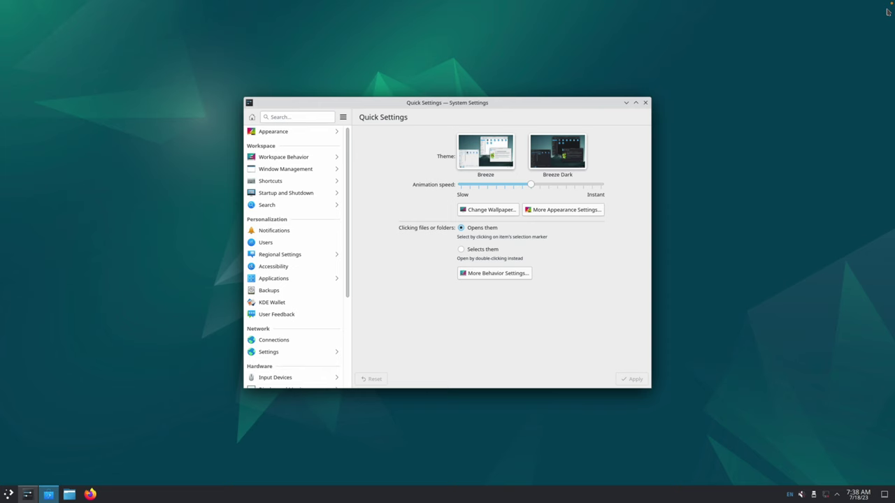
pyautogui.click(646, 103)
# - Open Dolphin on the Home folder, then launch Firefox and maximize its window
pyautogui.click(69, 495)
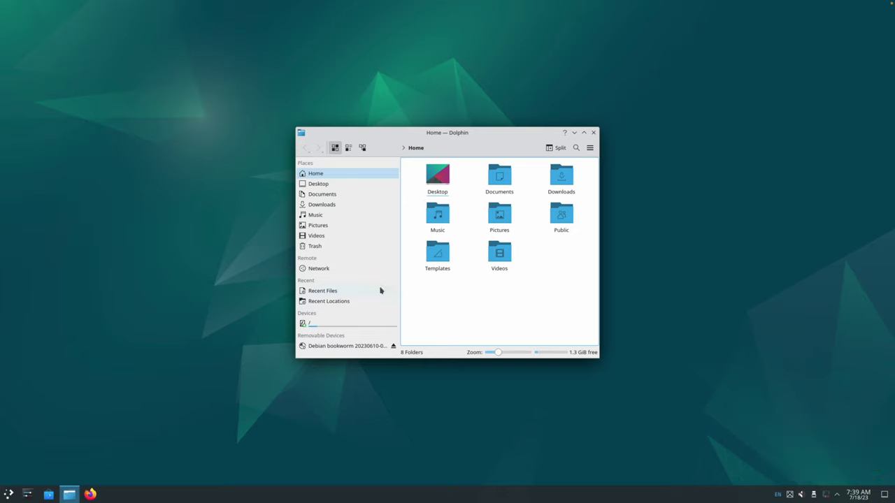
pyautogui.click(89, 494)
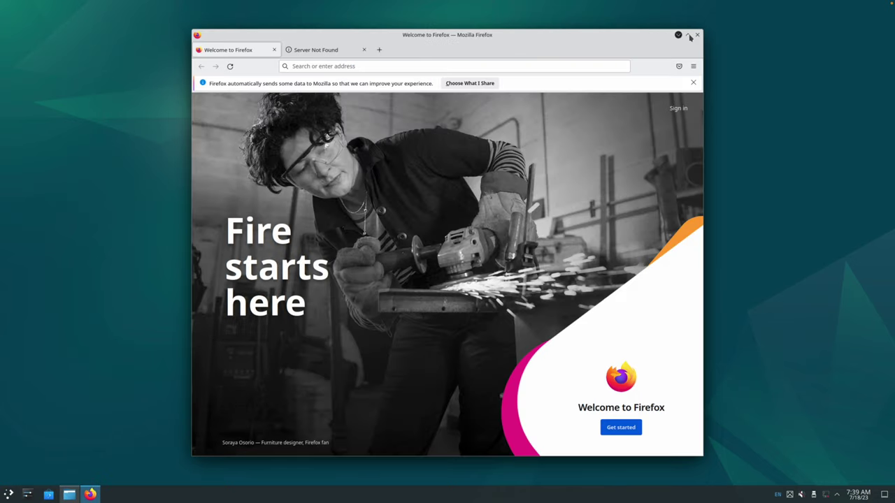
pyautogui.click(688, 35)
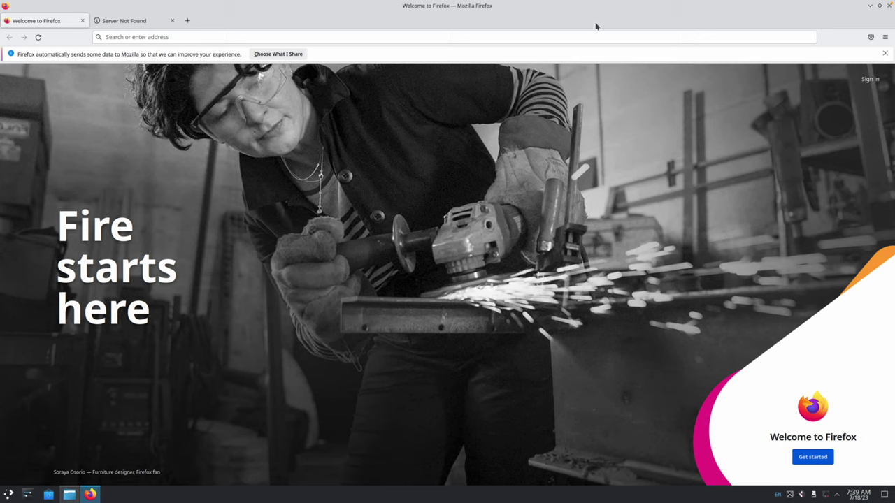
# - Confirm Firefox 102.11.0esr in About Firefox, quit with Ctrl+Q, and dismiss Discover's crash report
pyautogui.click(885, 37)
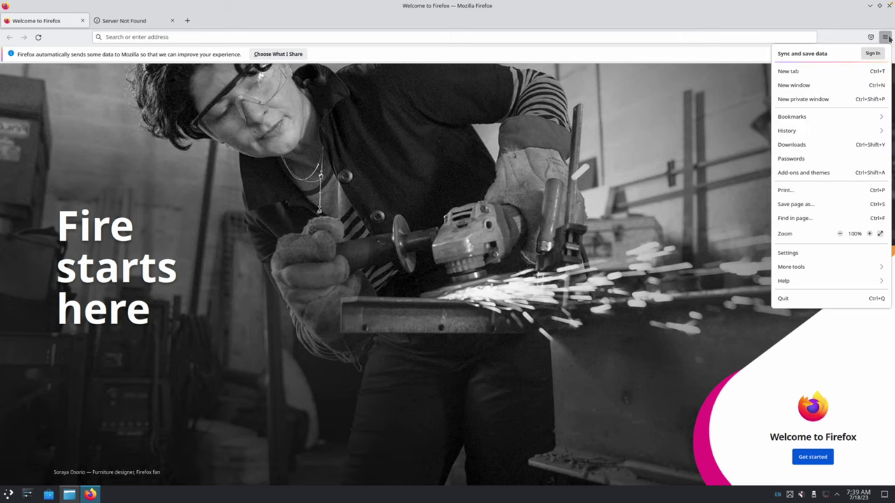
pyautogui.click(796, 281)
pyautogui.click(790, 142)
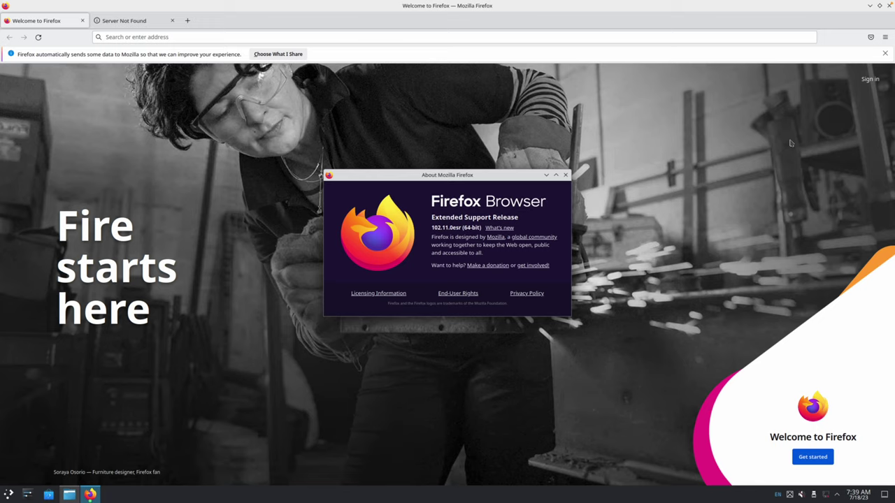
pyautogui.click(546, 174)
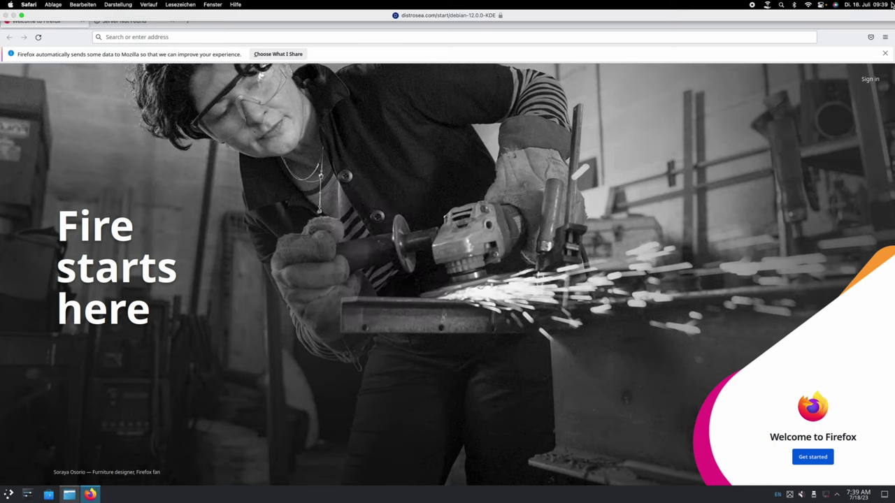
pyautogui.hotkey('ctrl', 'q')
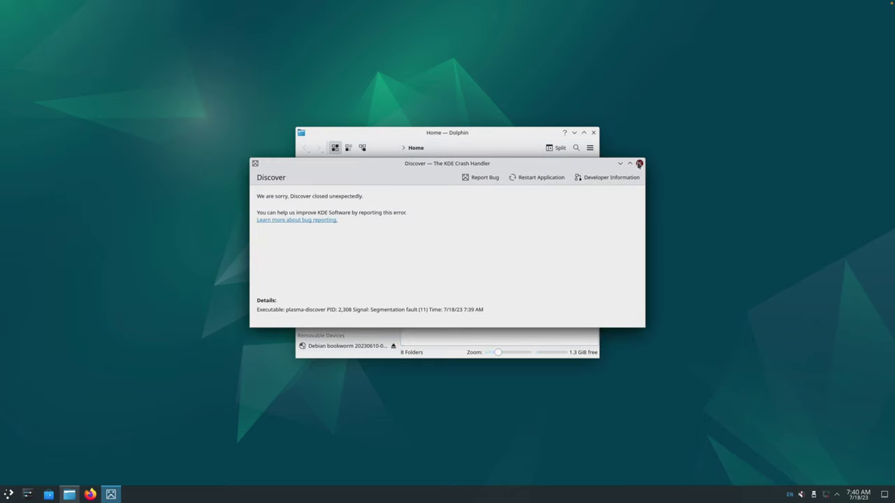
pyautogui.click(639, 163)
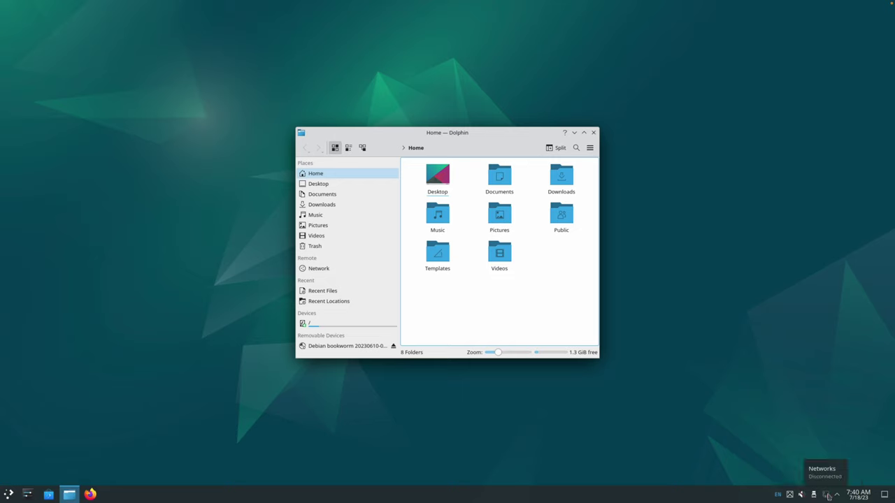
pyautogui.click(864, 498)
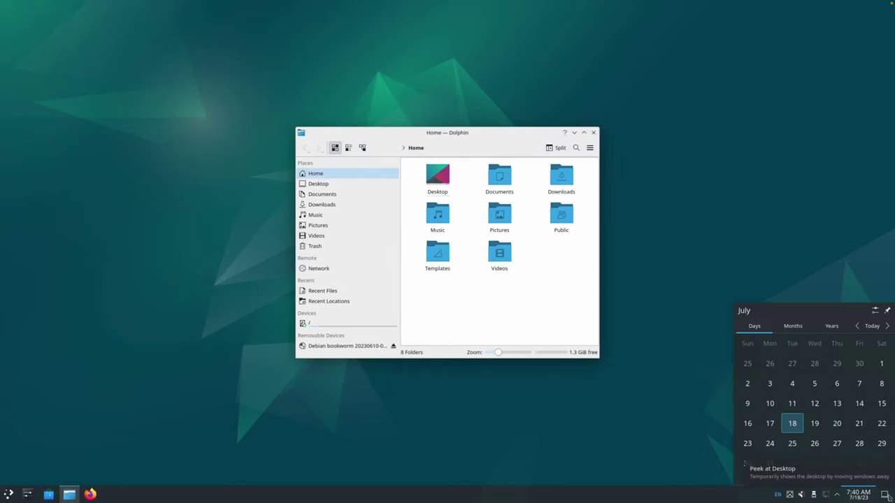
pyautogui.click(884, 495)
pyautogui.click(885, 495)
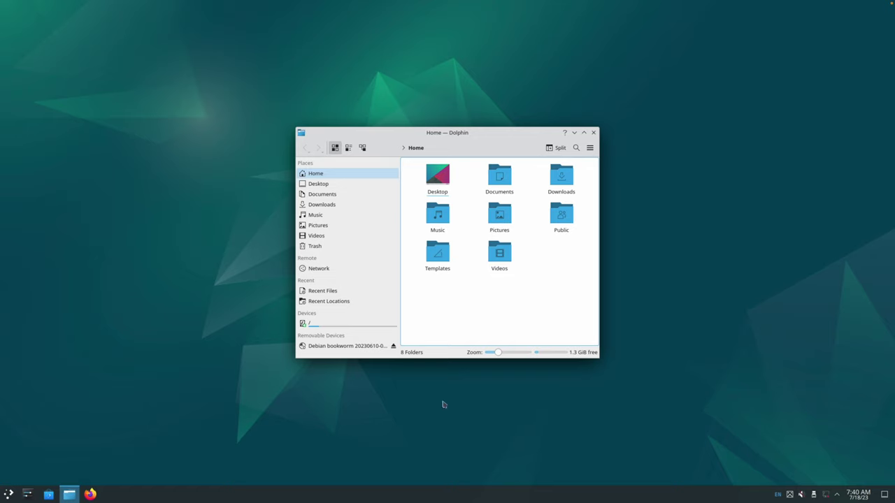
# - Reopen the application launcher and scroll through the Internet category's bundled apps
pyautogui.click(8, 495)
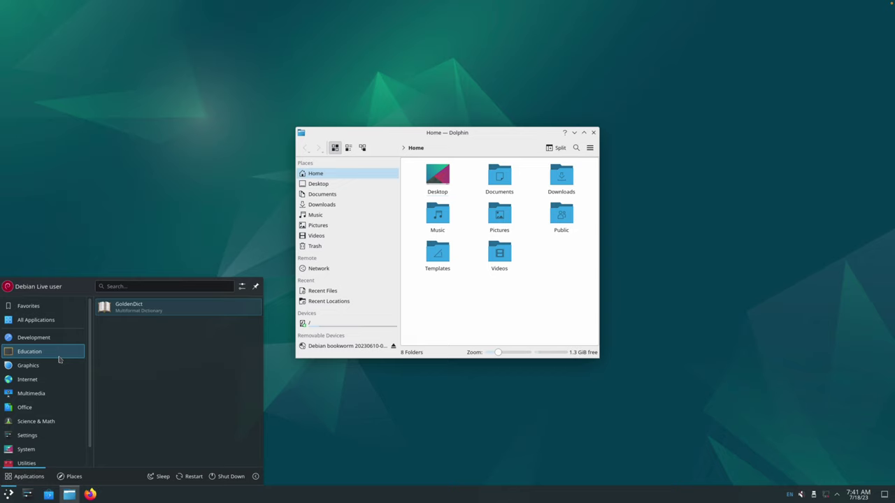
pyautogui.moveTo(28, 380)
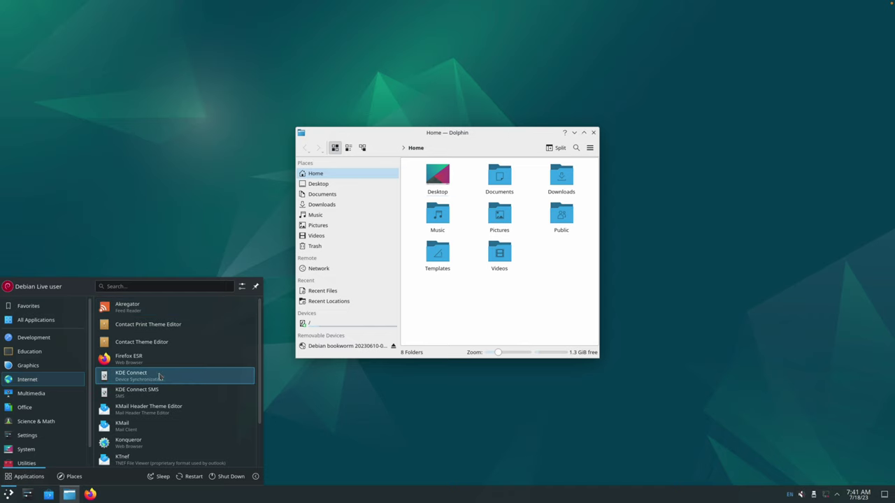
pyautogui.scroll(-1, 159, 377)
pyautogui.scroll(1, 159, 377)
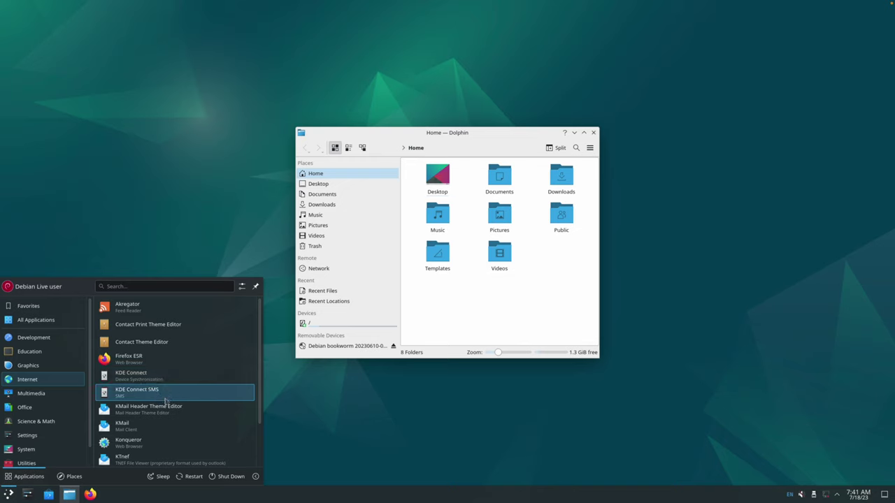
pyautogui.scroll(-1, 170, 434)
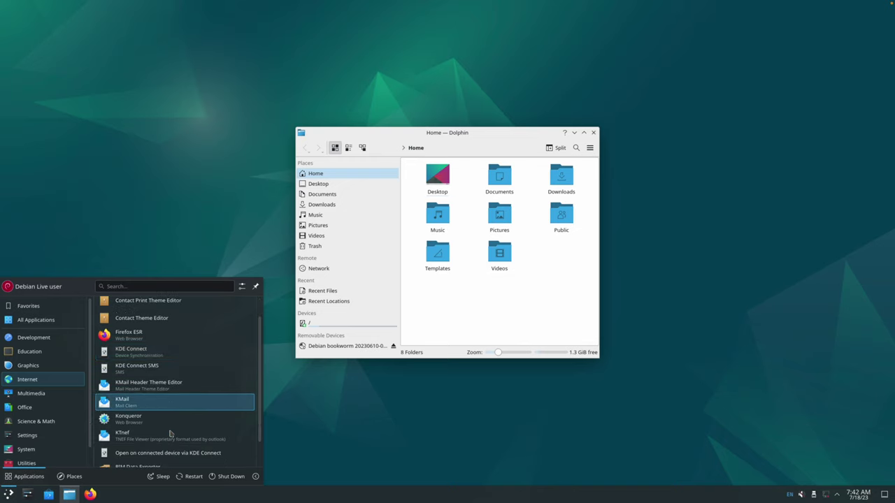
pyautogui.scroll(-1, 170, 434)
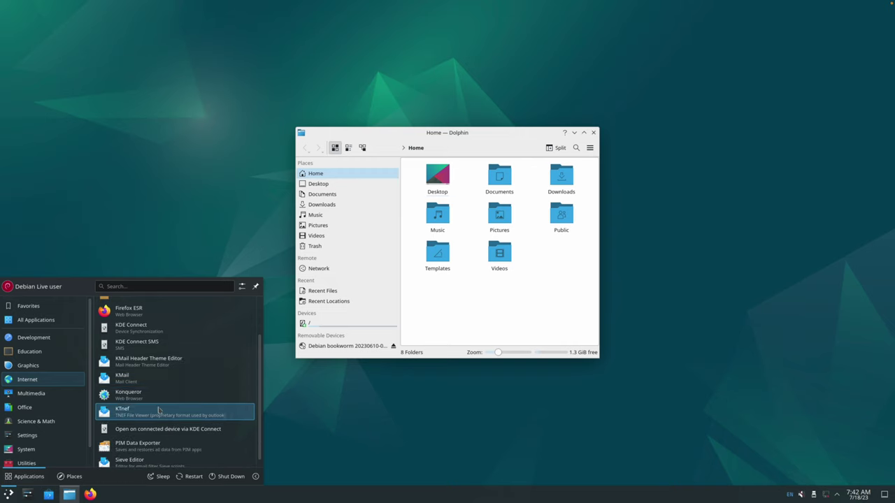
pyautogui.scroll(-1, 159, 411)
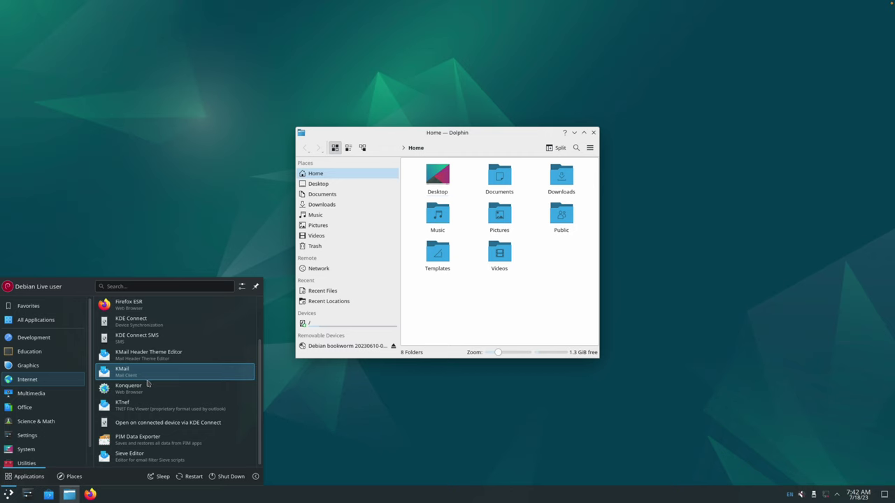
# - Launch Konqueror, browse the Office and Science & Math apps, then open Info Center
pyautogui.click(148, 388)
pyautogui.press('super')
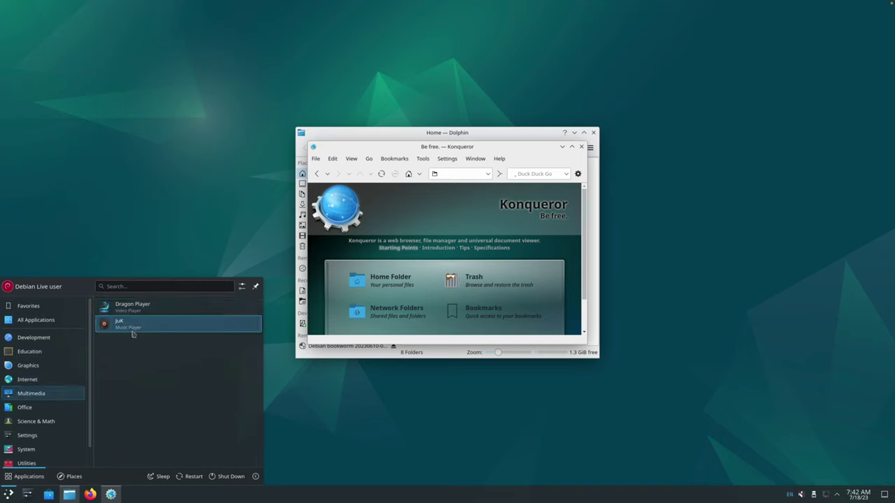
pyautogui.moveTo(24, 407)
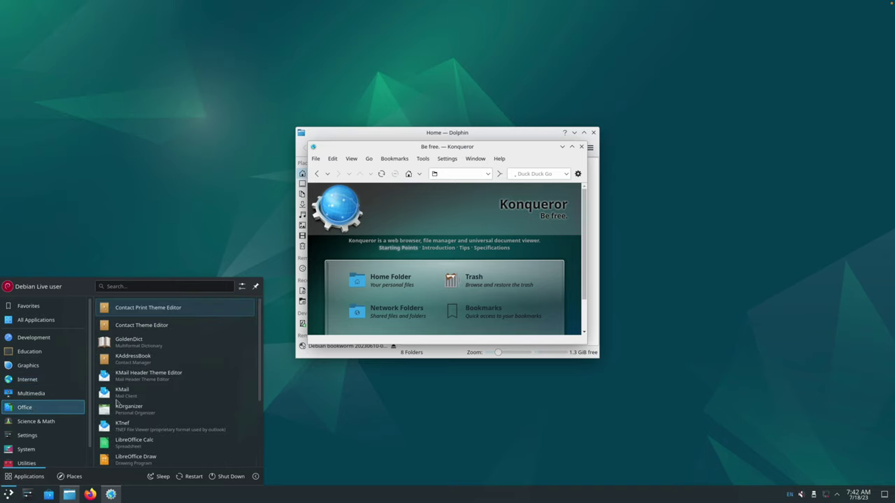
pyautogui.scroll(-2, 126, 401)
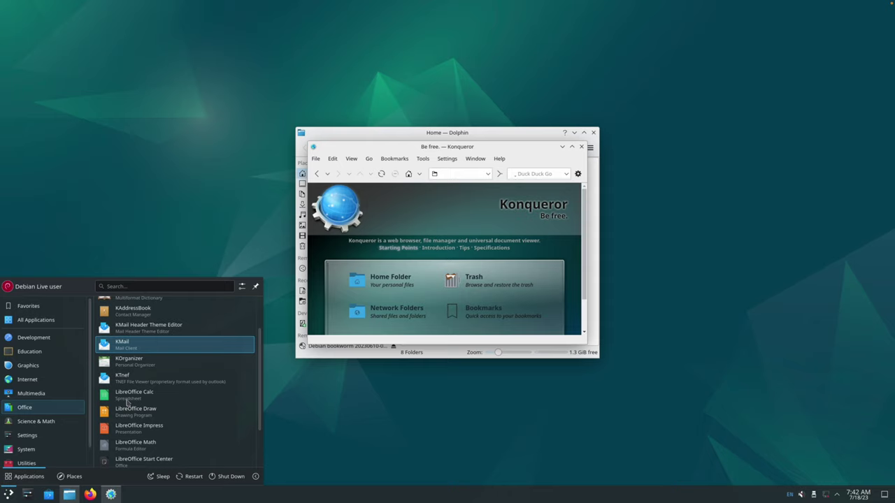
pyautogui.scroll(-2, 127, 402)
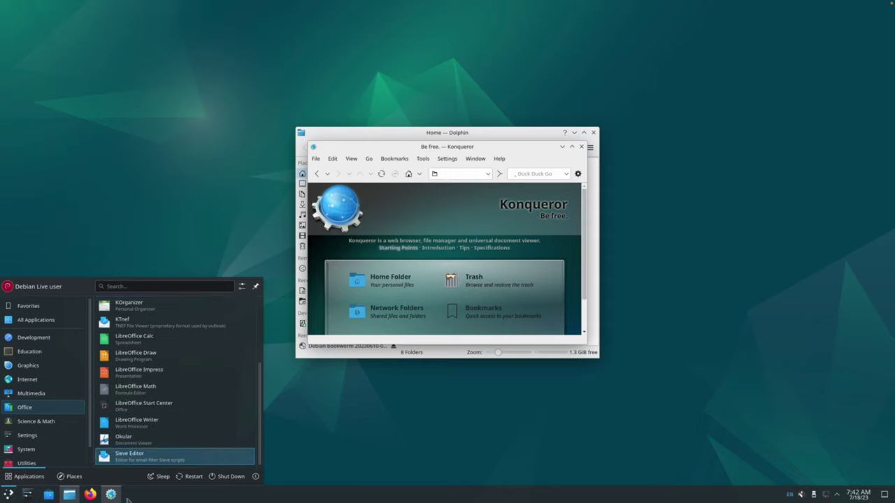
pyautogui.click(56, 425)
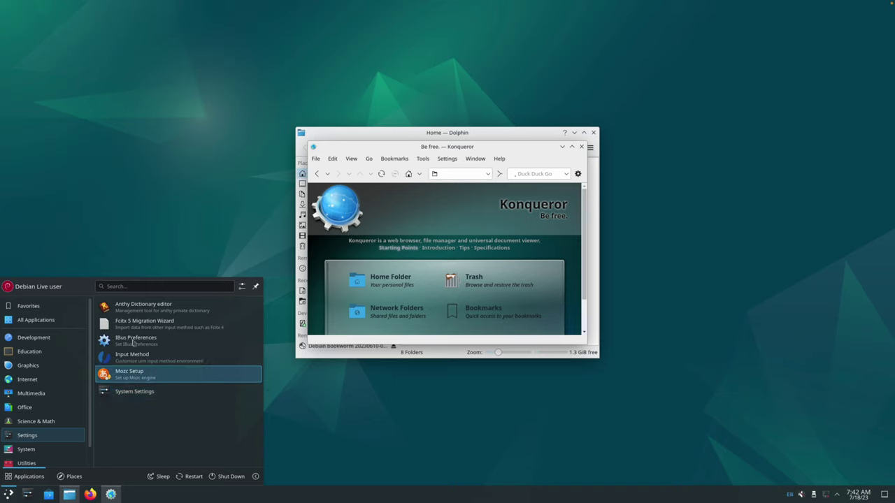
pyautogui.moveTo(26, 449)
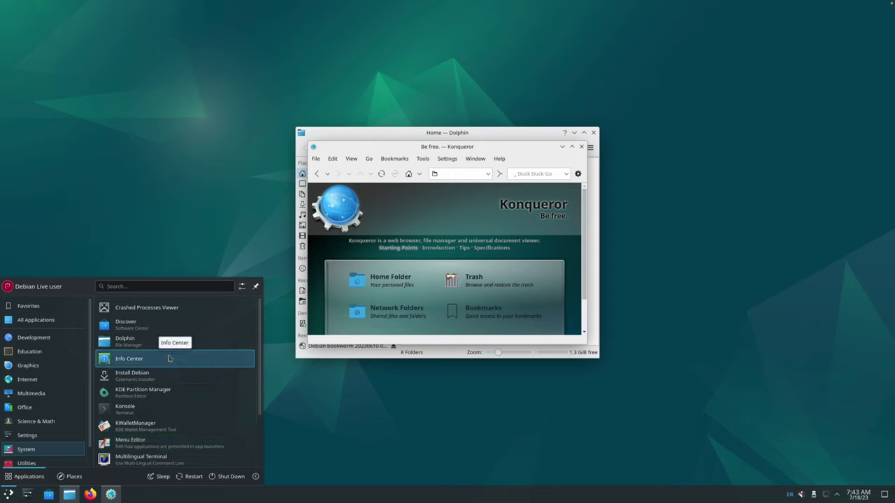
pyautogui.click(169, 358)
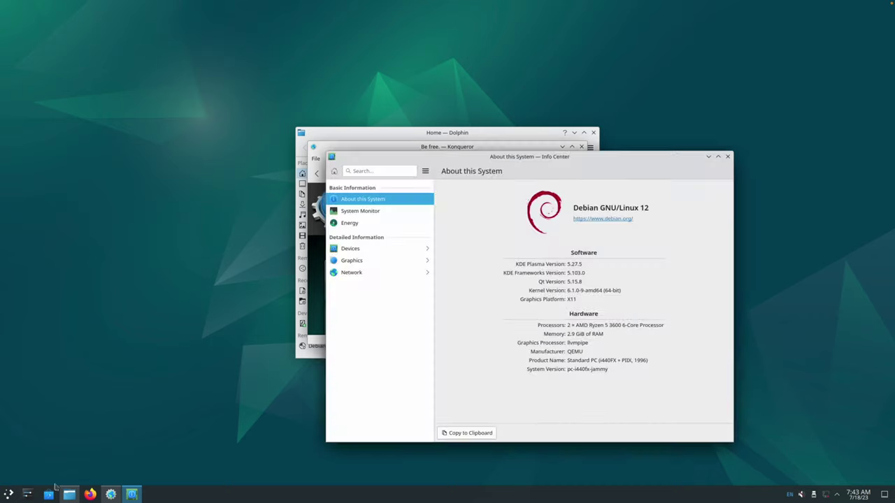
pyautogui.click(9, 494)
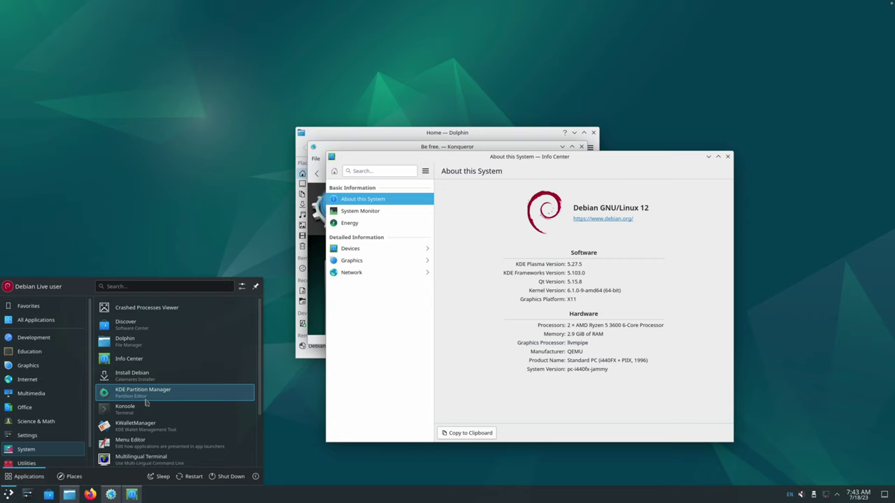
pyautogui.scroll(-1, 146, 403)
pyautogui.scroll(-1, 162, 381)
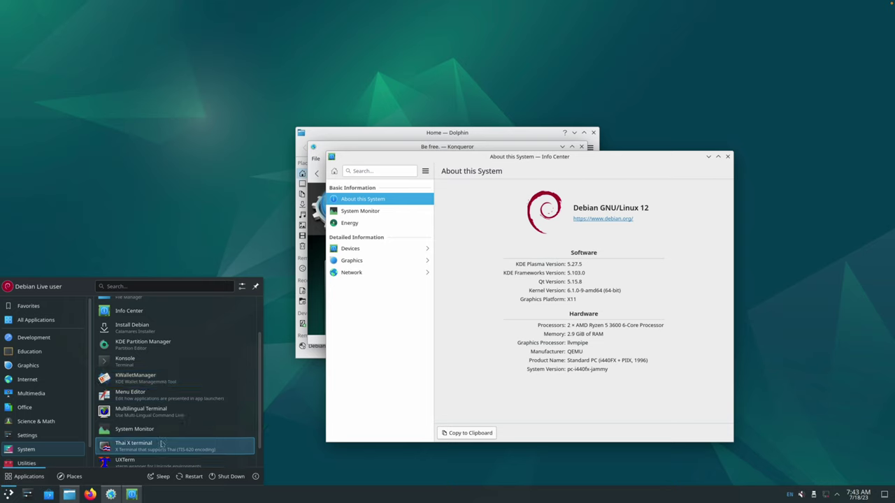
pyautogui.scroll(-1, 162, 443)
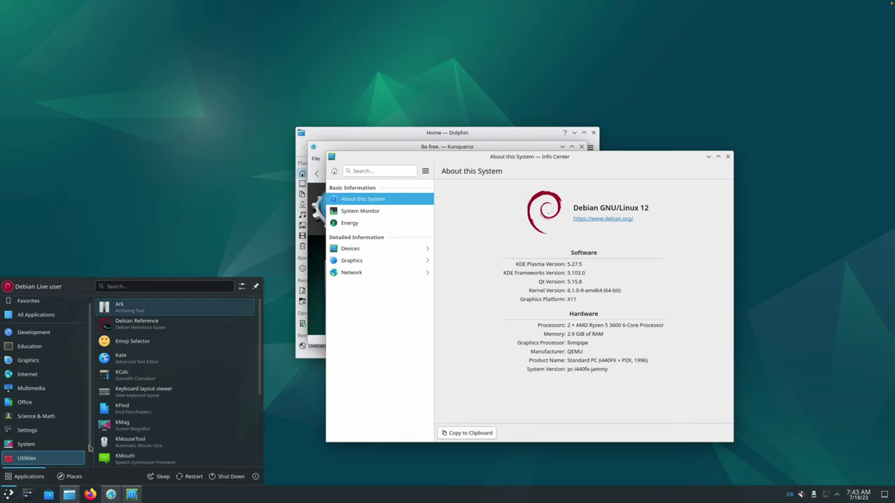
pyautogui.scroll(-1, 90, 448)
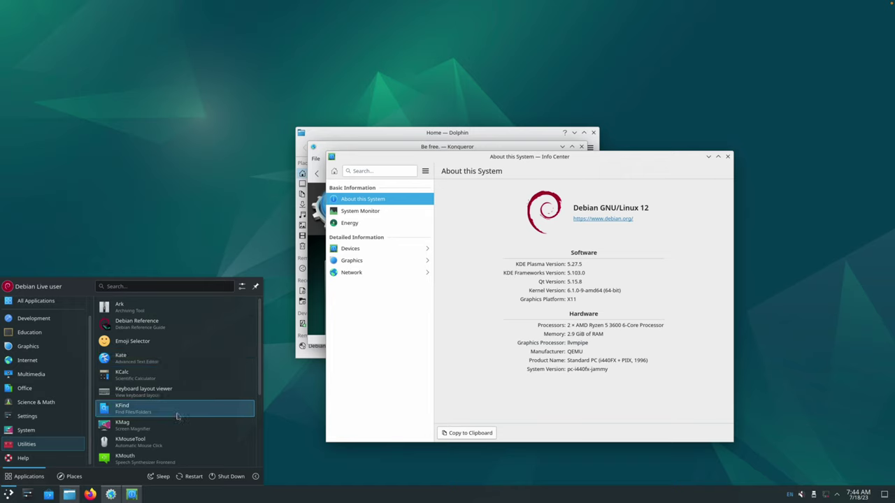
pyautogui.scroll(-2, 176, 416)
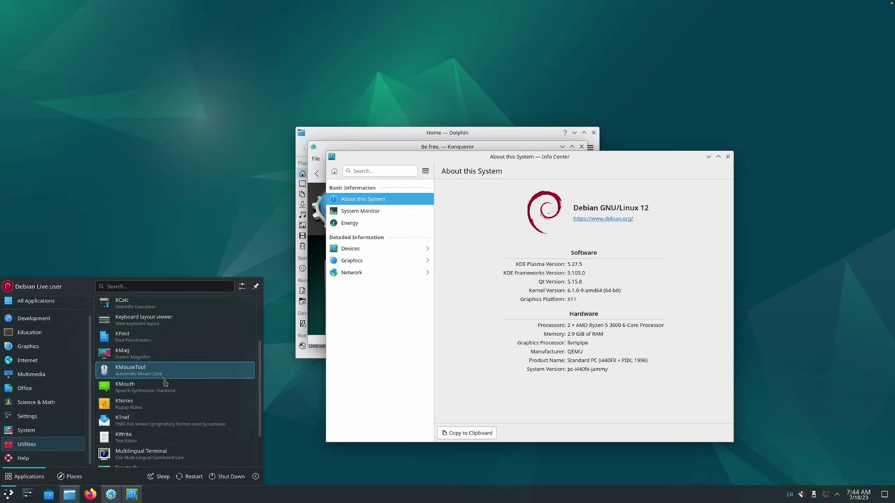
pyautogui.scroll(-1, 166, 416)
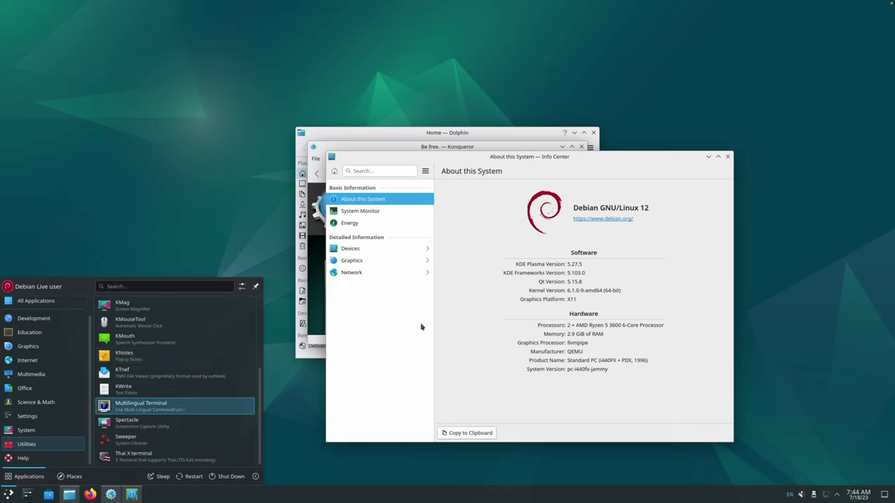
pyautogui.click(440, 336)
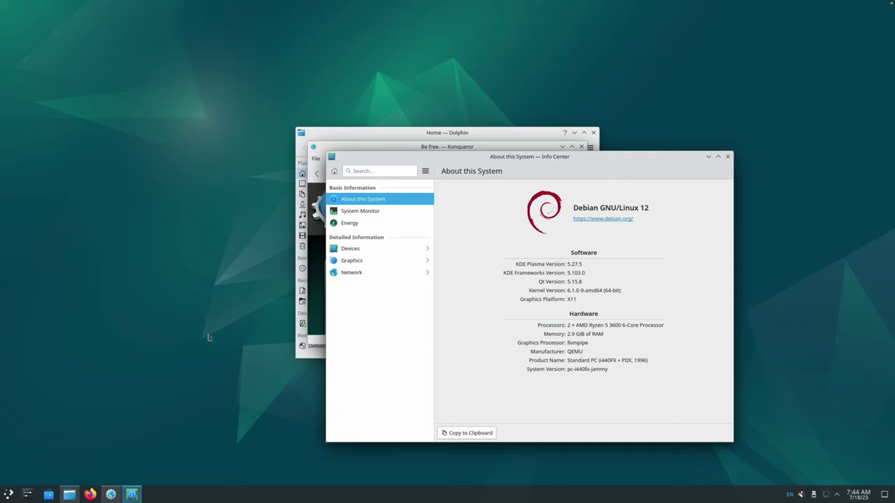
# - Close Info Center and Konqueror, then bring up the shutdown dialog with Ctrl+Alt+Del
pyautogui.hotkey('ctrl', 'q')
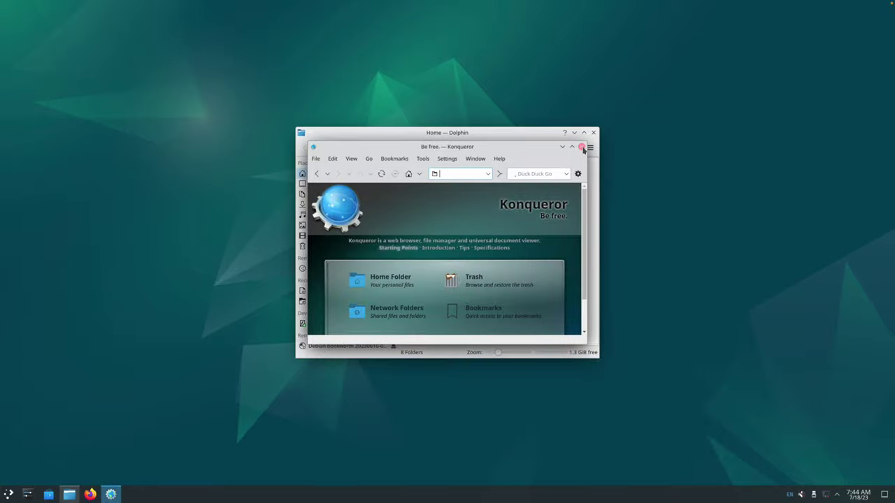
pyautogui.click(582, 147)
pyautogui.hotkey('ctrl', 'alt', 'Delete')
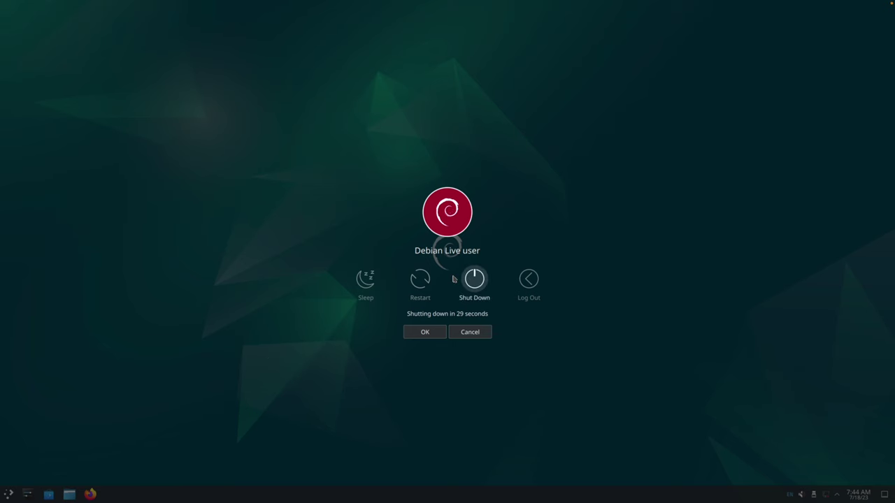